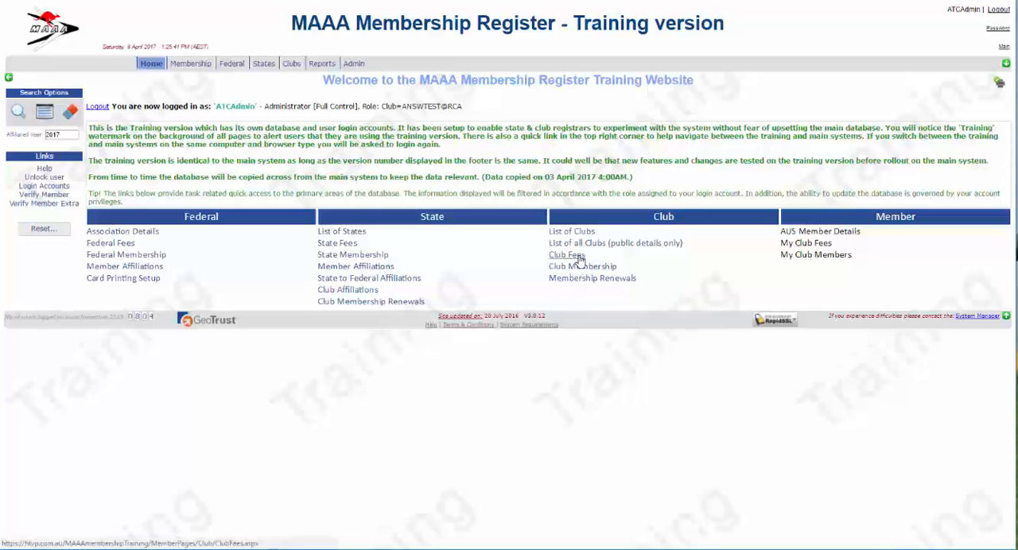
# Open the club membership list and sort it by Aus number and by surname, ending in descending surname order
pyautogui.moveTo(291, 67)
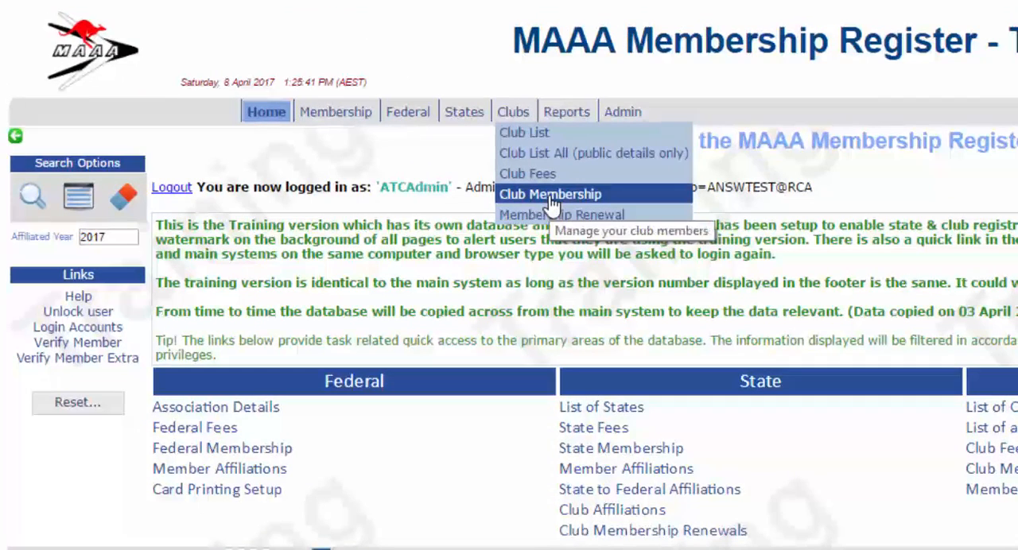
pyautogui.click(551, 203)
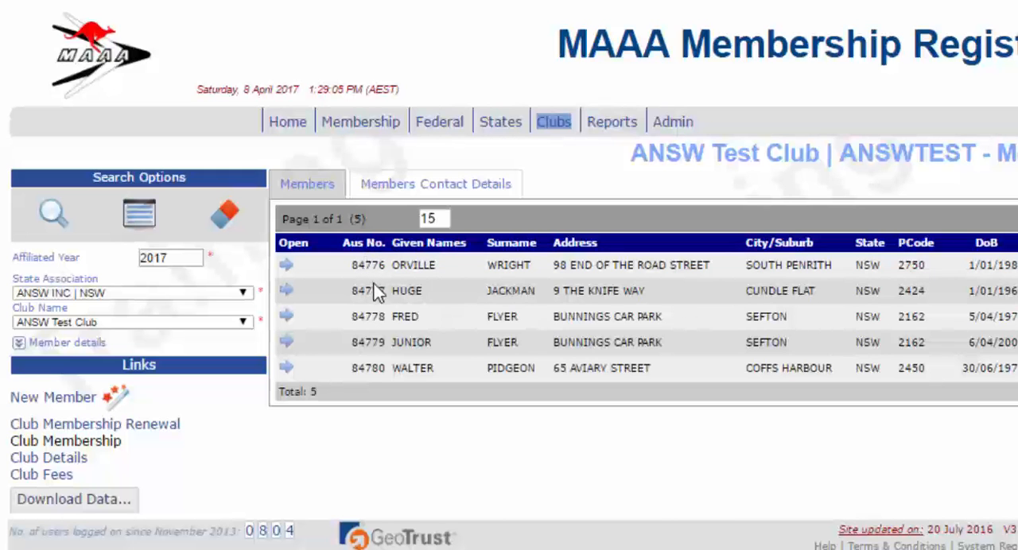
pyautogui.click(368, 245)
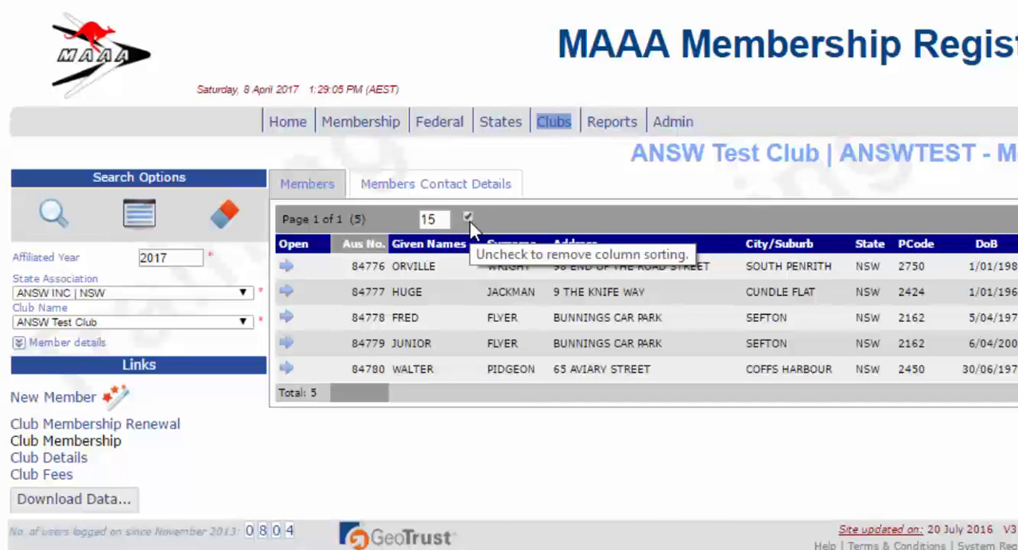
pyautogui.click(374, 256)
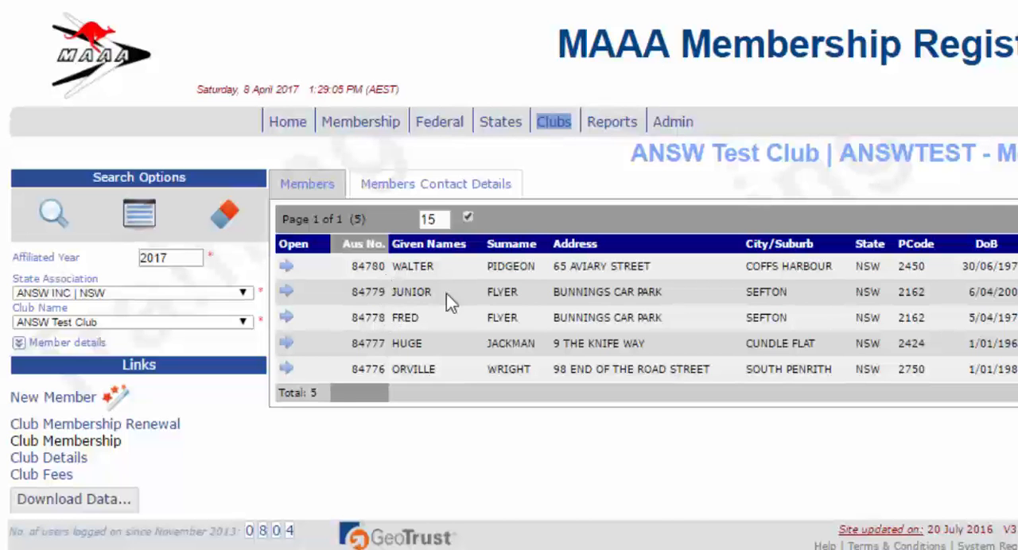
pyautogui.click(509, 251)
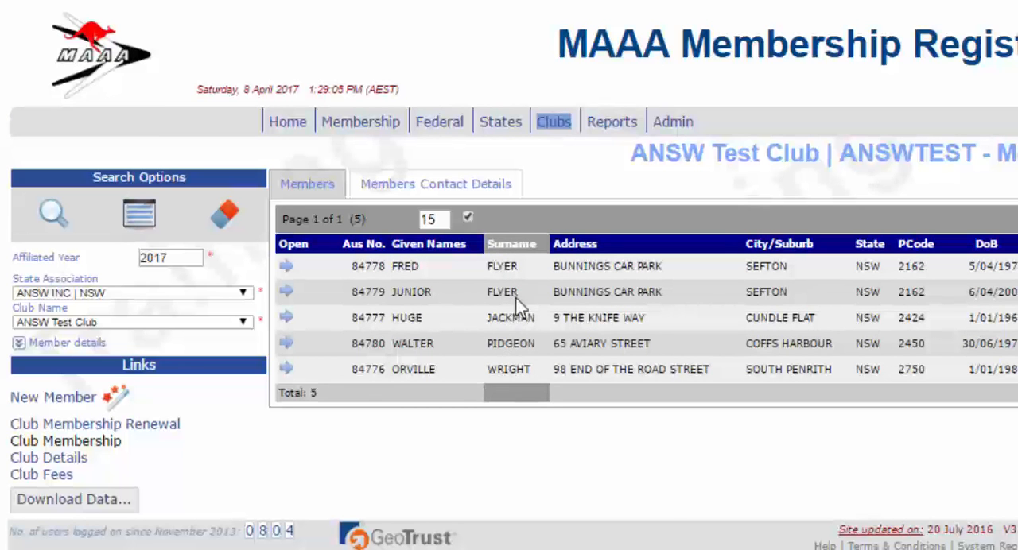
pyautogui.click(535, 247)
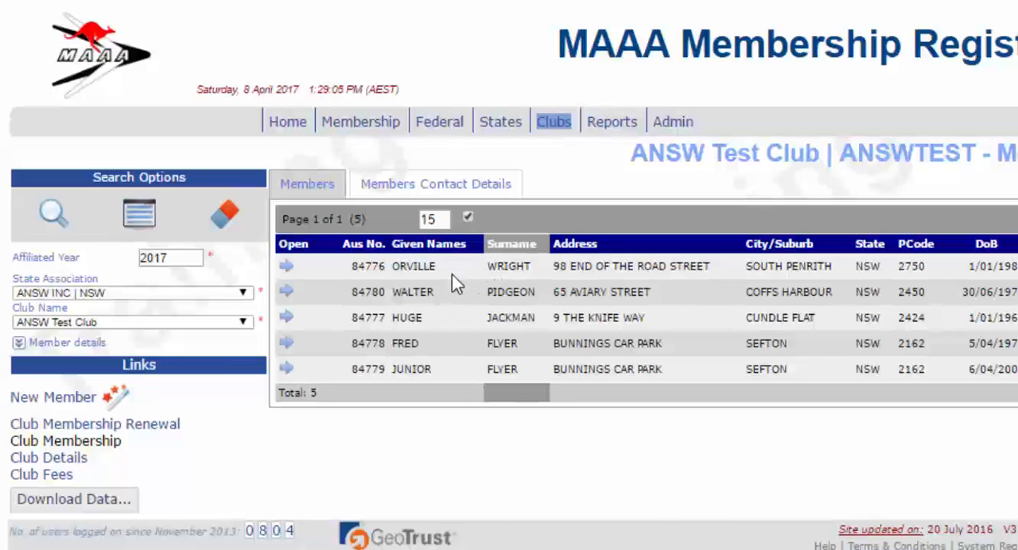
# Search the club members using the surname of the first listed member as the member details filter
pyautogui.click(18, 345)
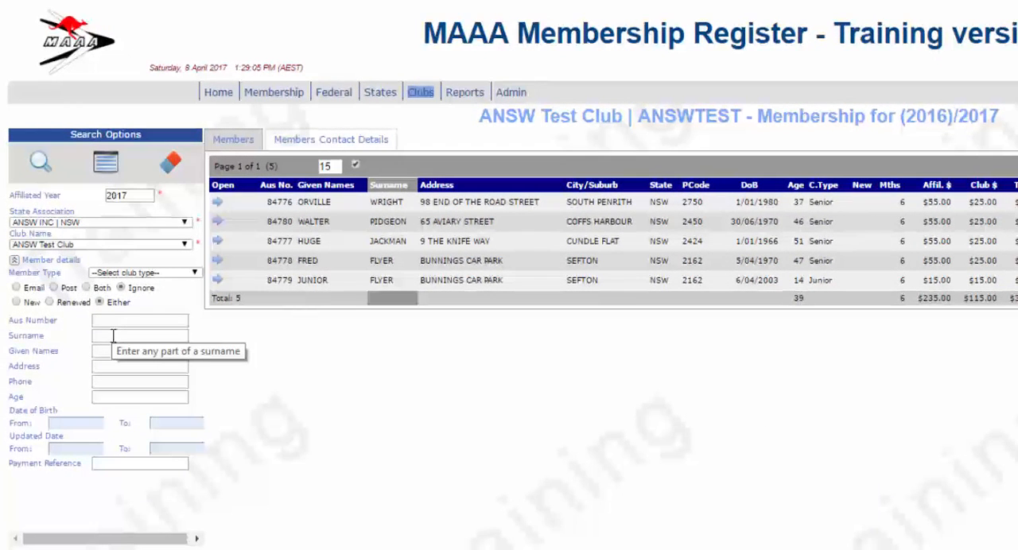
pyautogui.click(112, 335)
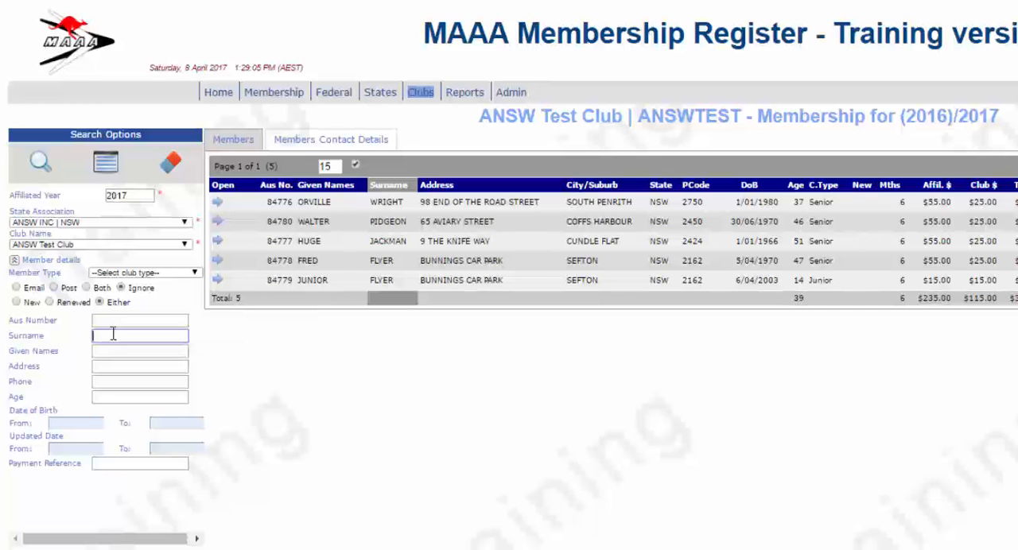
pyautogui.write('wright')
pyautogui.click(40, 164)
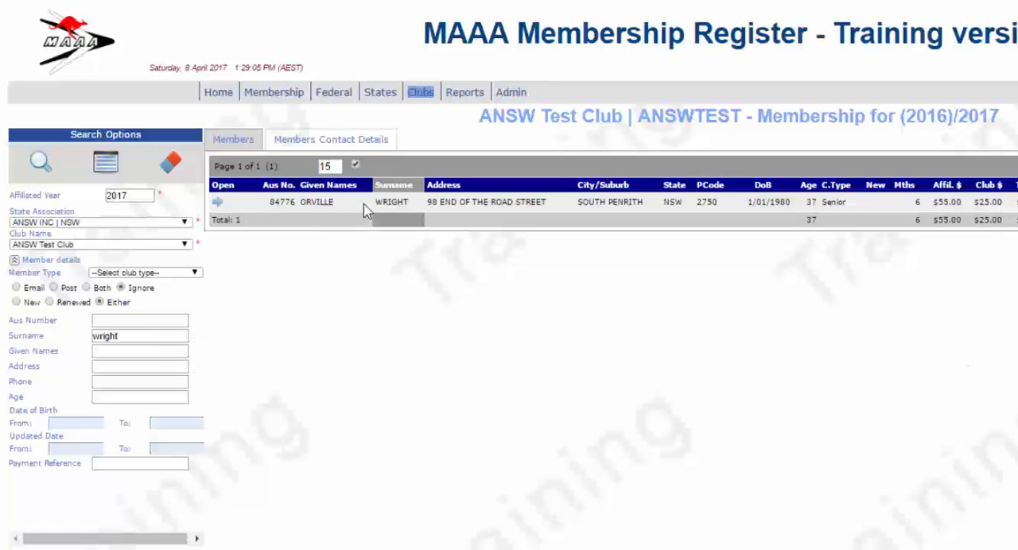
# Correct the mobile number and add a home phone number in the found member's personal details, saving the update
pyautogui.click(217, 205)
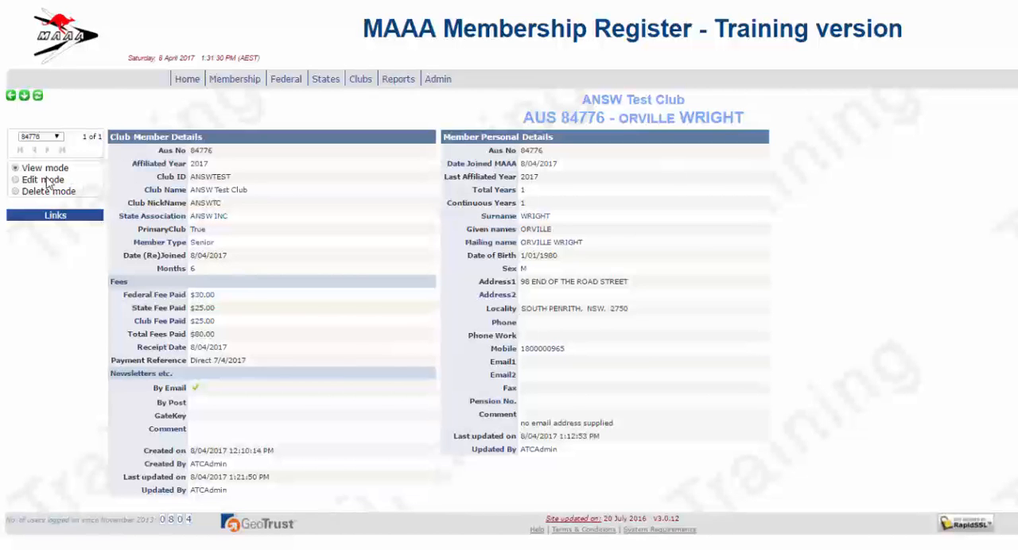
pyautogui.click(15, 181)
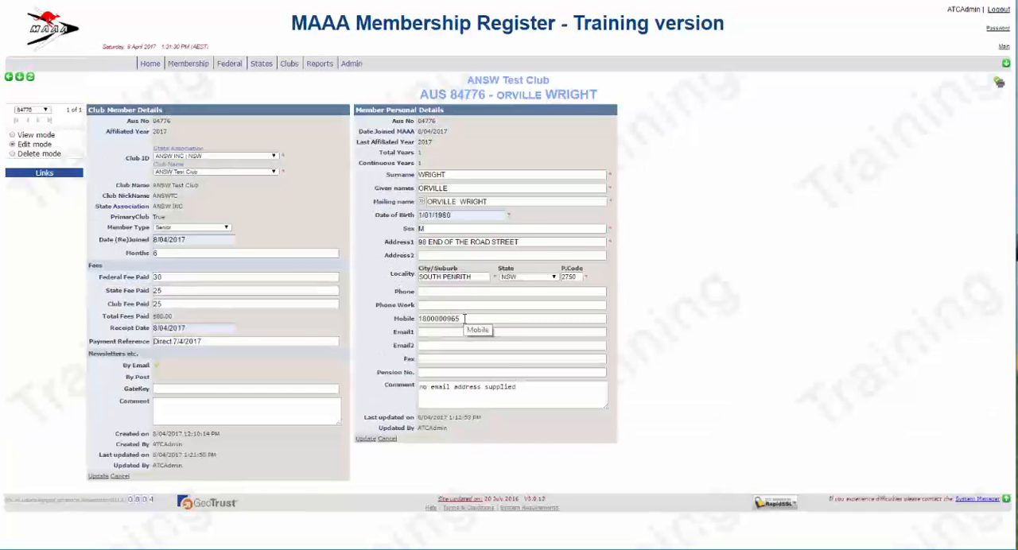
pyautogui.click(436, 318)
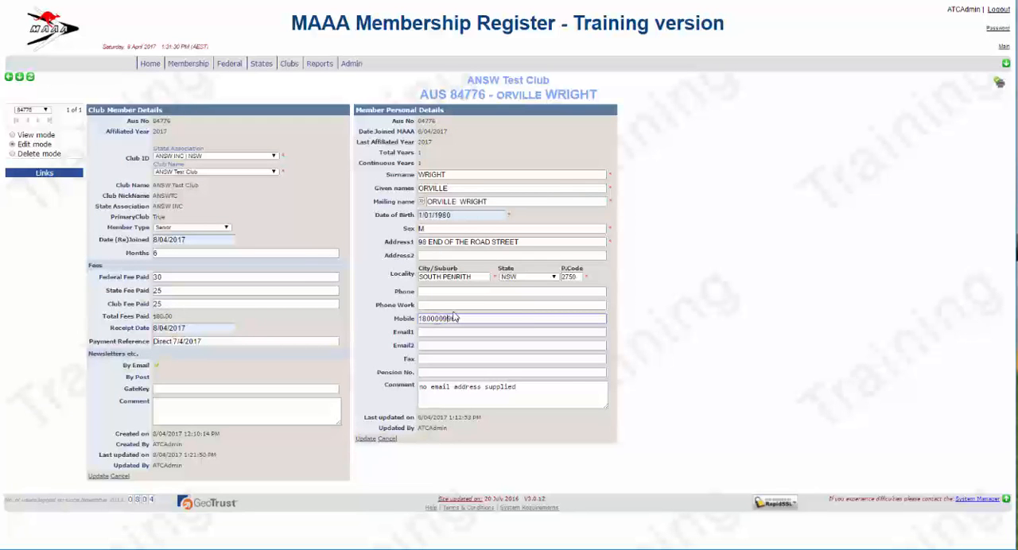
pyautogui.click(427, 292)
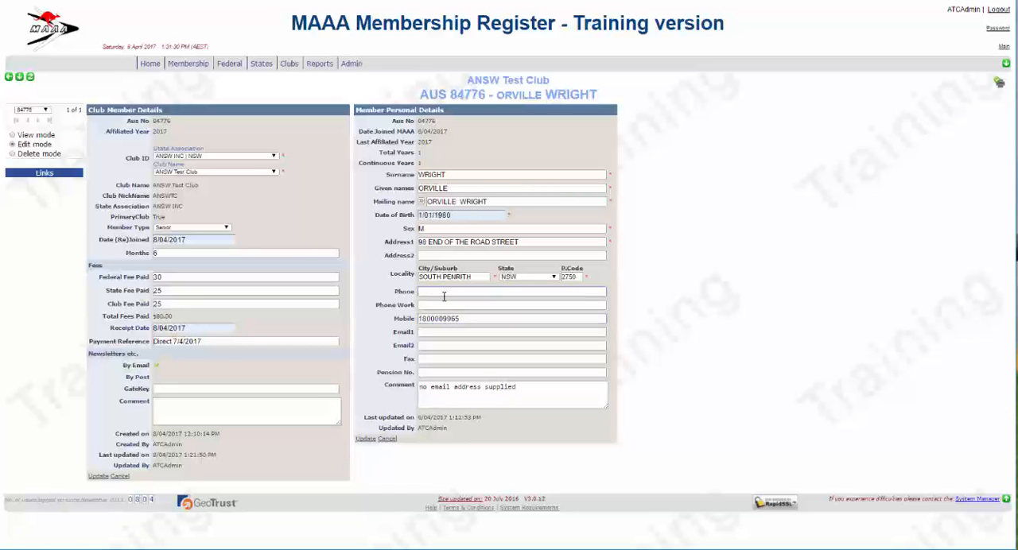
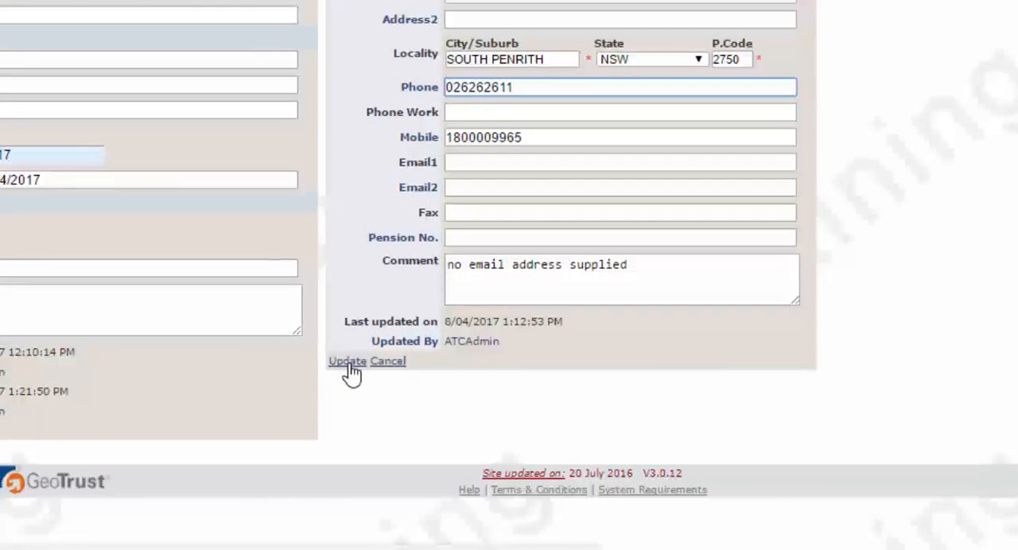
pyautogui.click(348, 362)
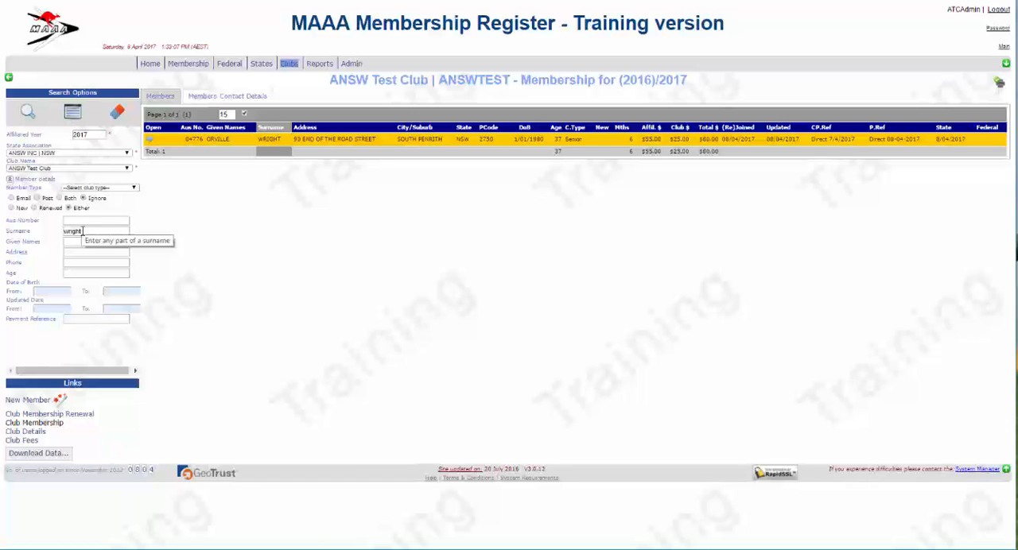
# Clear the search options and show the members' contact details sorted by surname in ascending order
pyautogui.click(116, 118)
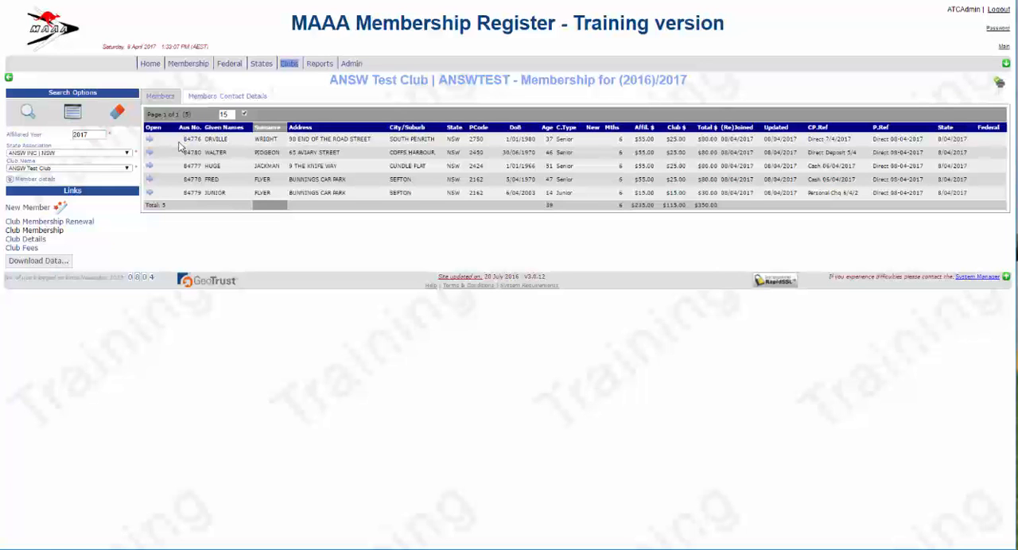
pyautogui.click(223, 101)
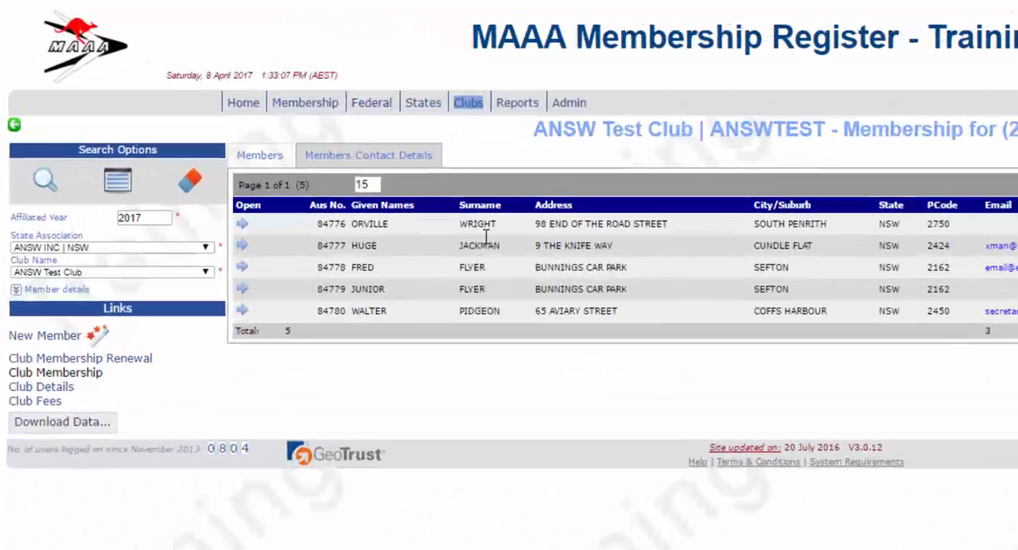
pyautogui.doubleClick(482, 208)
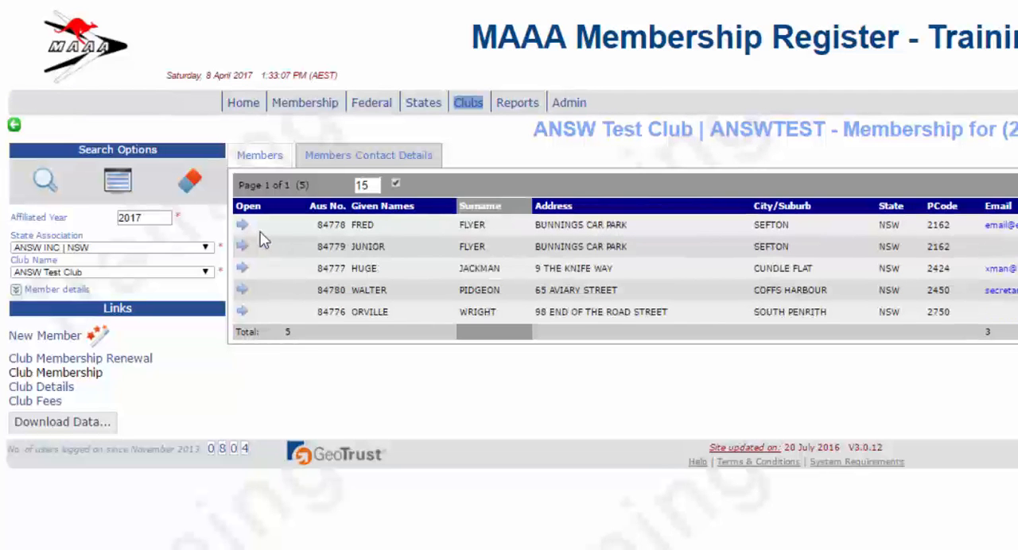
# Replace the Email1 address in the first listed member's personal details with the new email address and save it
pyautogui.hotkey('ctrl', '-')
pyautogui.hotkey('ctrl', '-')
pyautogui.hotkey('ctrl', '-')
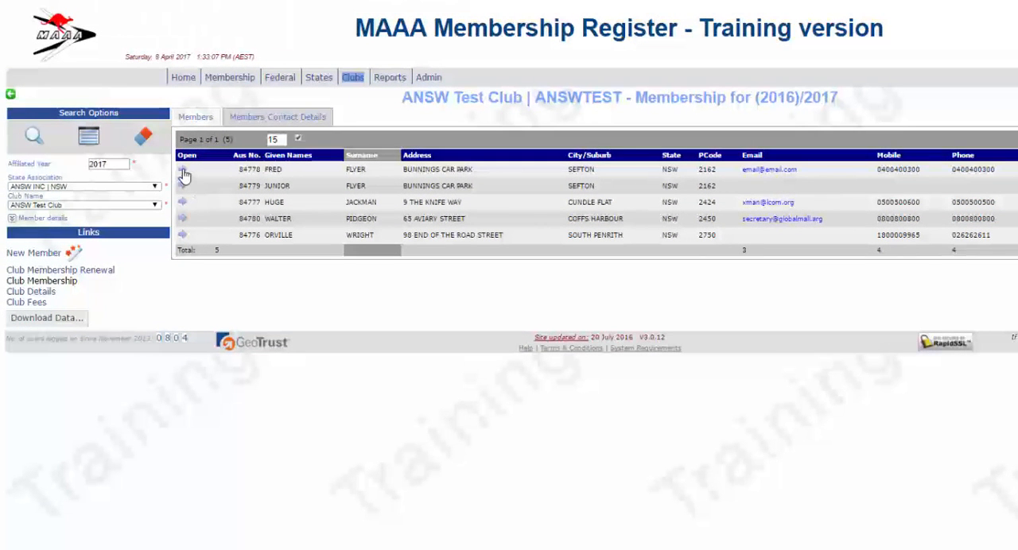
pyautogui.click(184, 174)
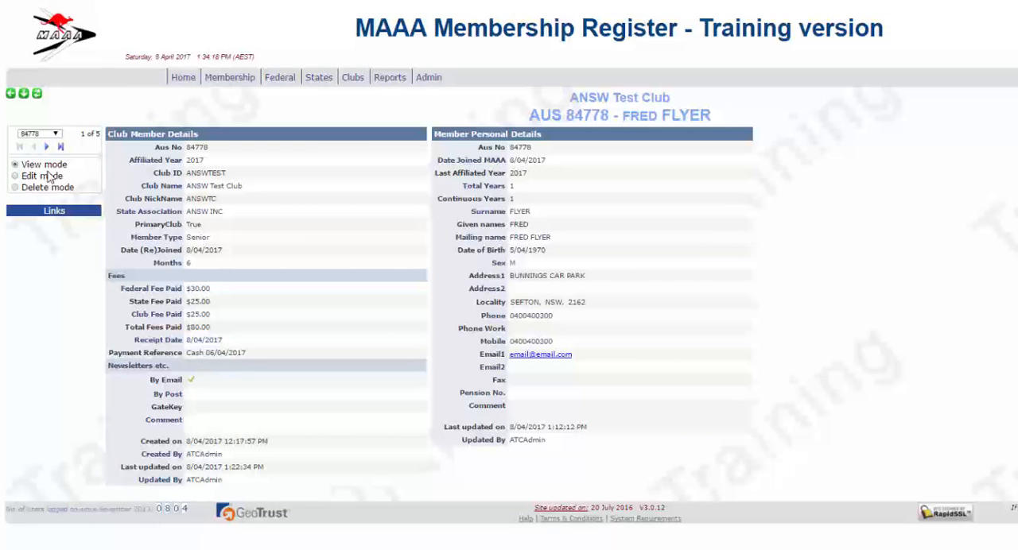
pyautogui.click(15, 176)
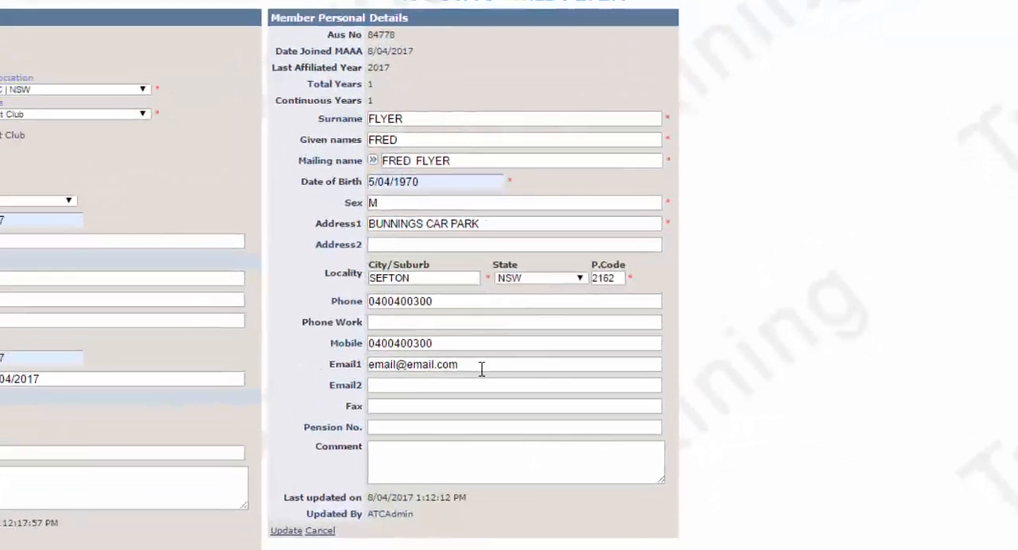
pyautogui.click(533, 384)
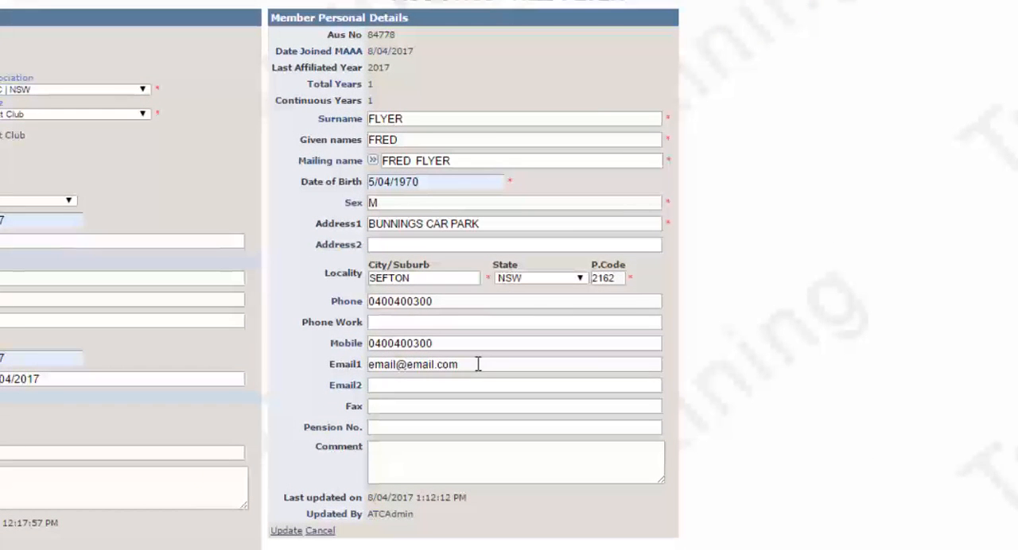
pyautogui.tripleClick(408, 361)
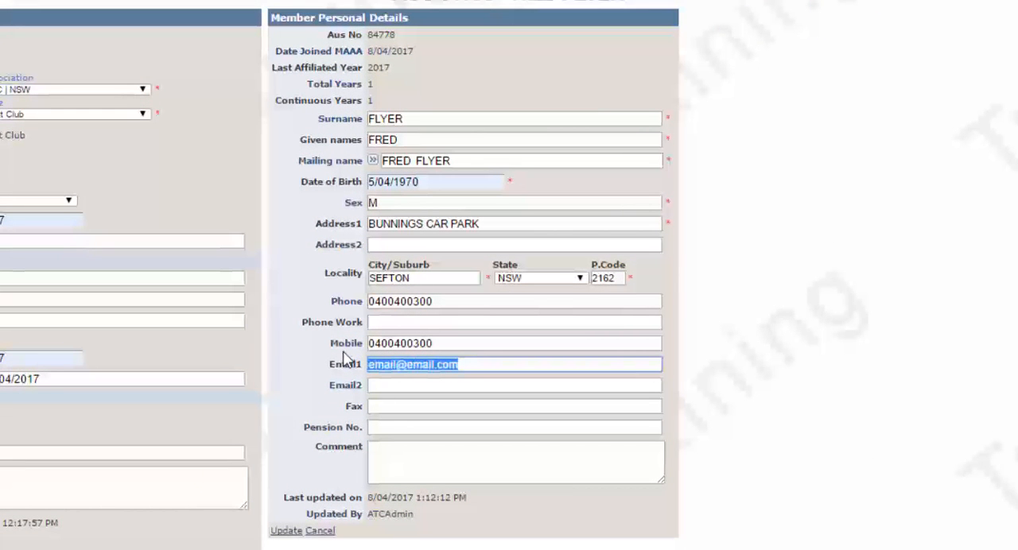
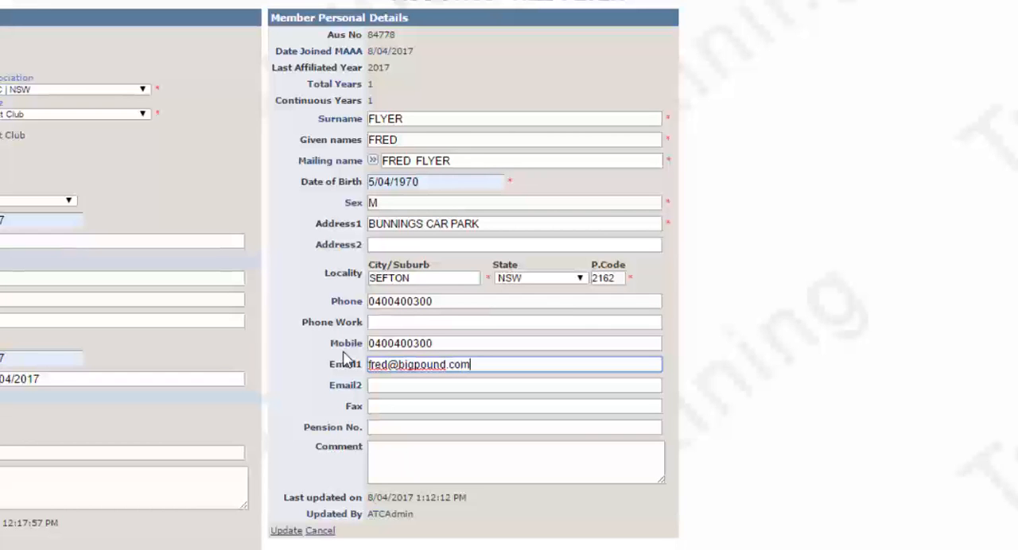
pyautogui.click(287, 532)
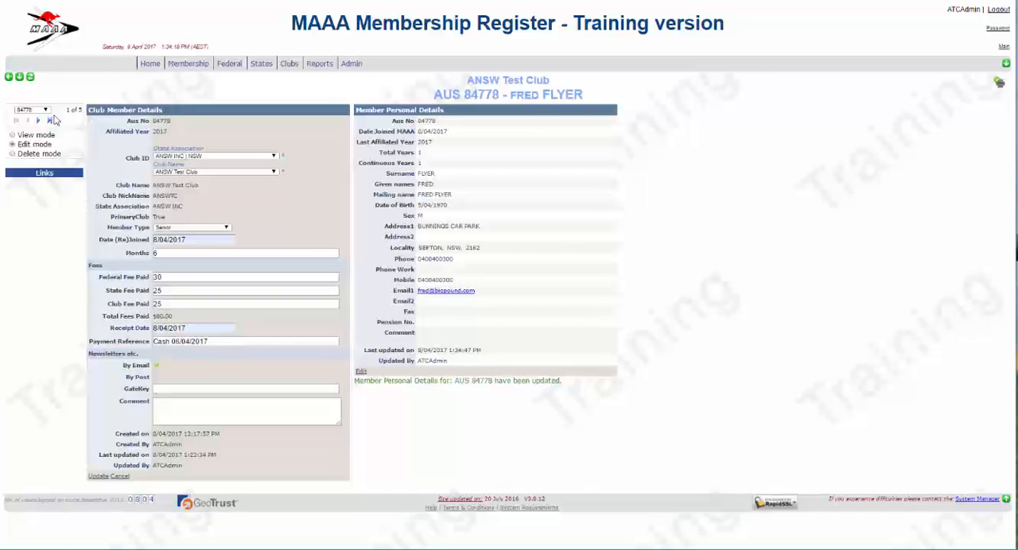
# Leave the member record for the club membership list and return to the home page
pyautogui.click(10, 78)
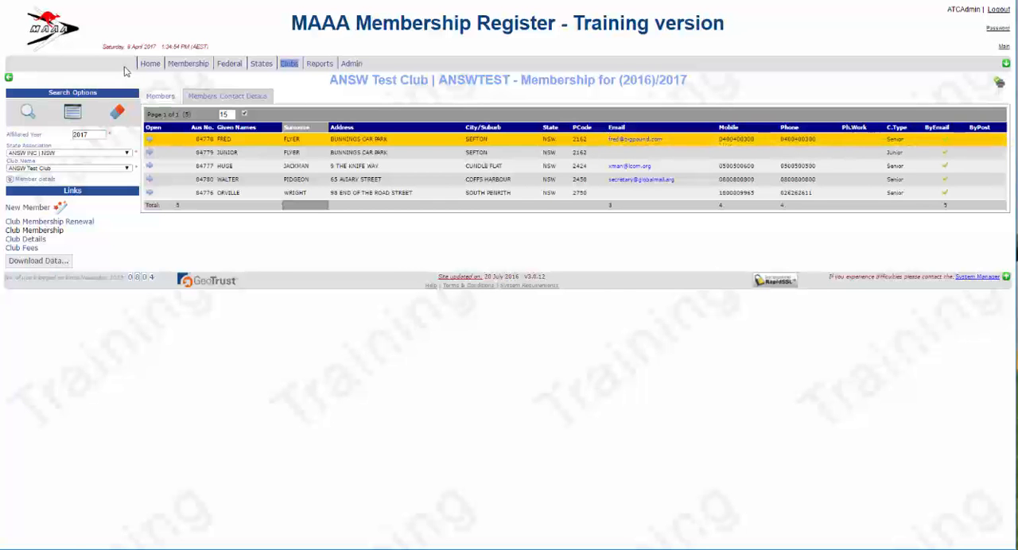
pyautogui.click(151, 65)
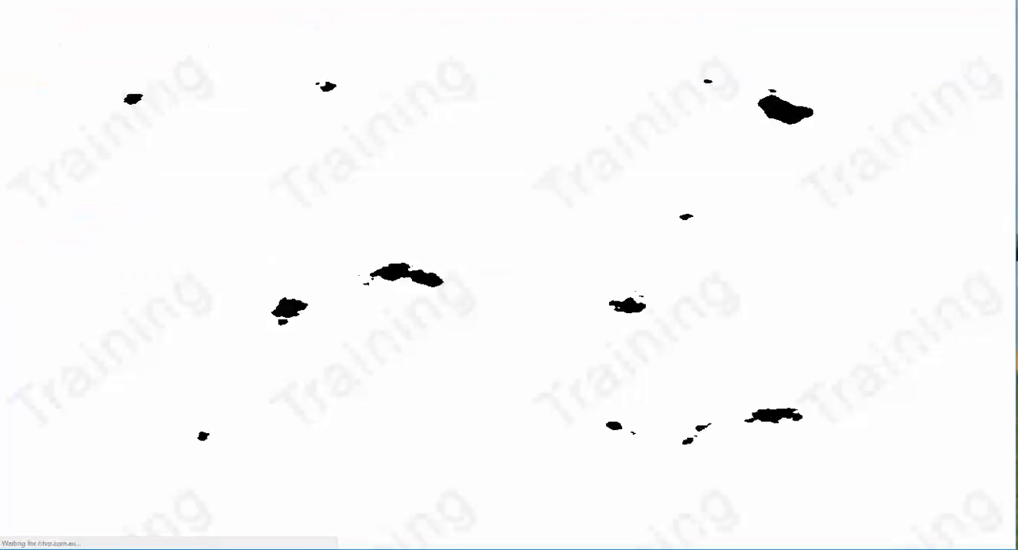